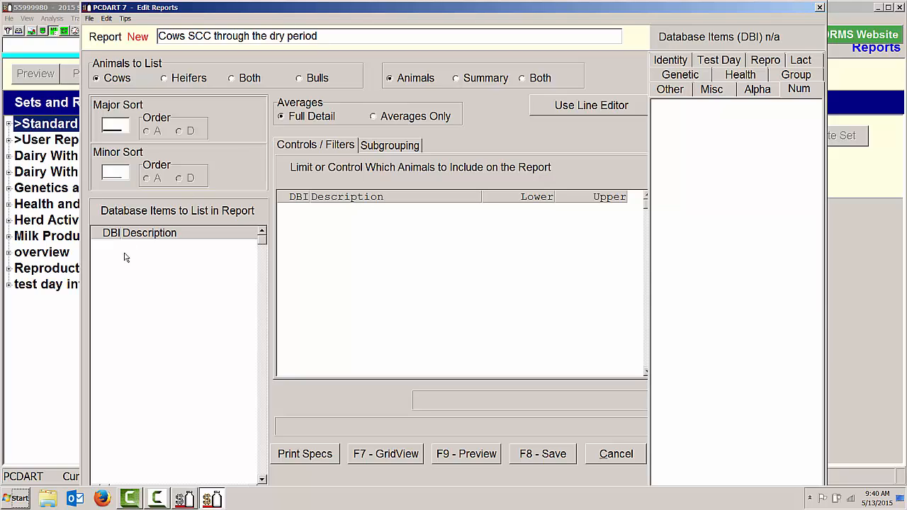
Step: Add database items 050 Index, 007 Days in milk, 074 Last calving date and 008 Lactation no. to the report's listed items
{"action": "left_click", "coordinate": [107, 247]}
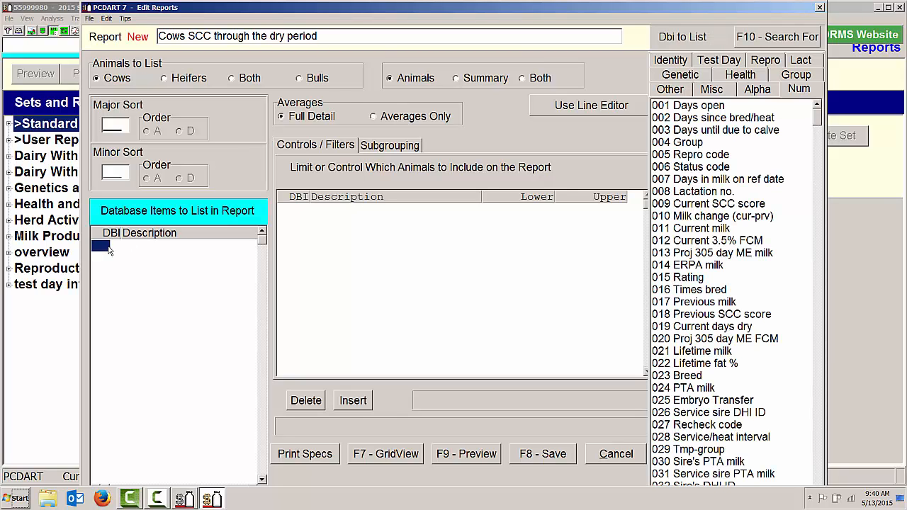
{"action": "type", "text": "050"}
{"action": "key", "text": "Return"}
{"action": "type", "text": "7"}
{"action": "key", "text": "Return"}
{"action": "type", "text": "74"}
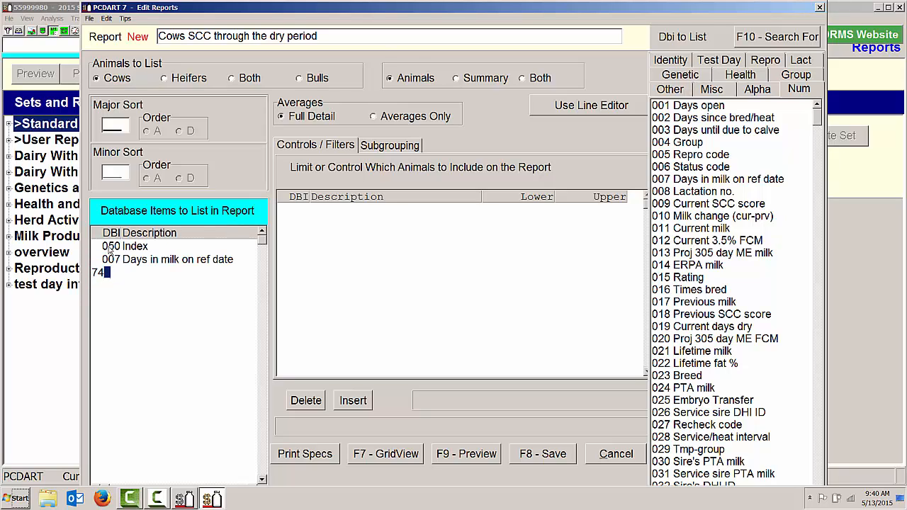
{"action": "key", "text": "Return"}
{"action": "type", "text": "8"}
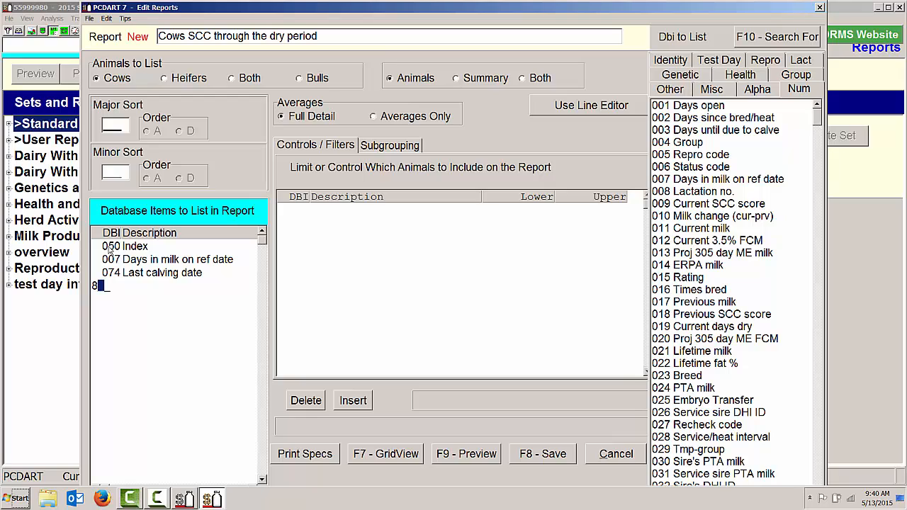
{"action": "key", "text": "Return"}
Step: Add 111 Current SCC act and 112 Previous SCC act to the listed items, followed by a 105 vertical line
{"action": "type", "text": "111"}
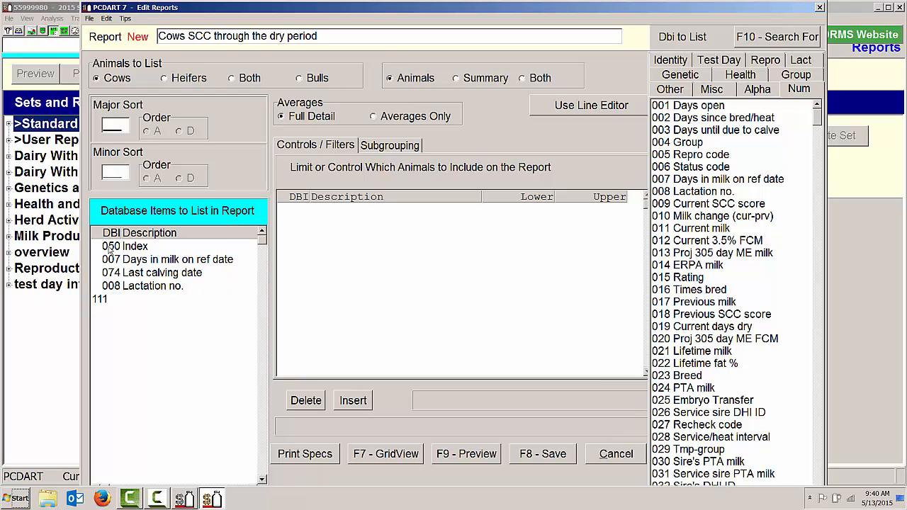
{"action": "key", "text": "Return"}
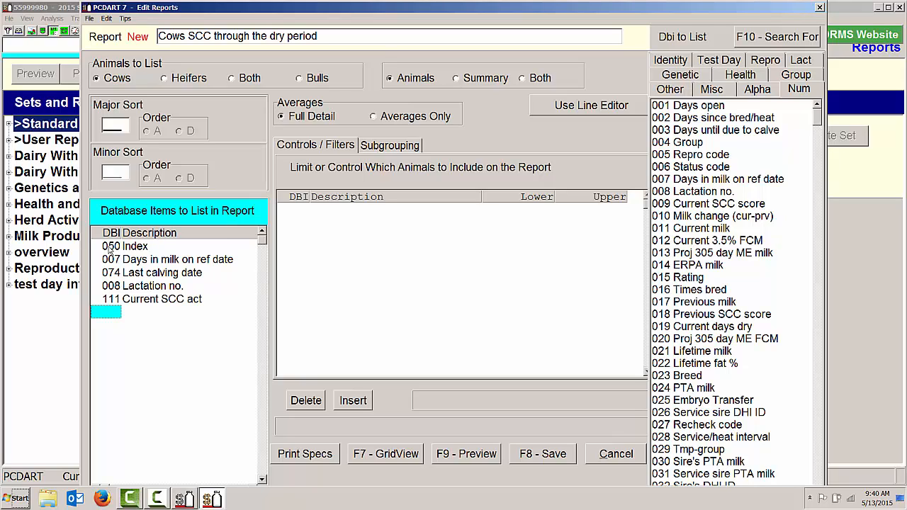
{"action": "type", "text": "112"}
{"action": "key", "text": "Return"}
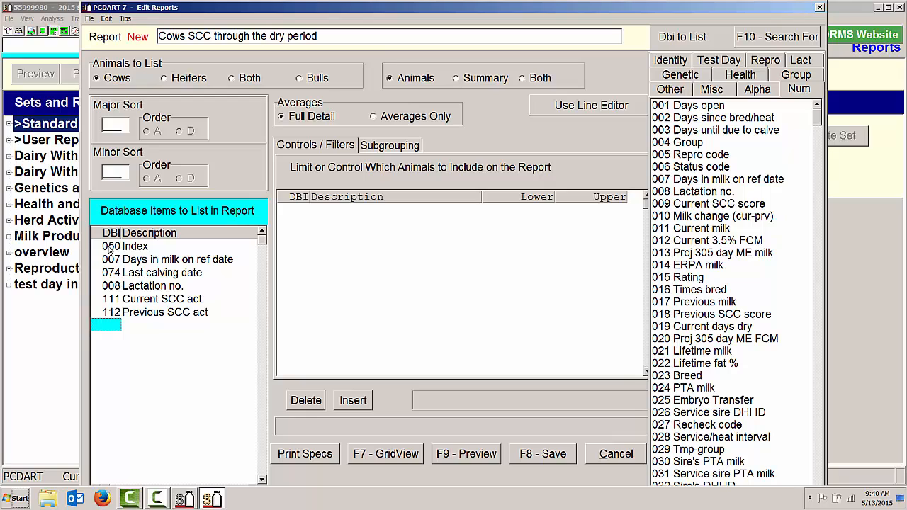
{"action": "type", "text": "105"}
{"action": "key", "text": "Return"}
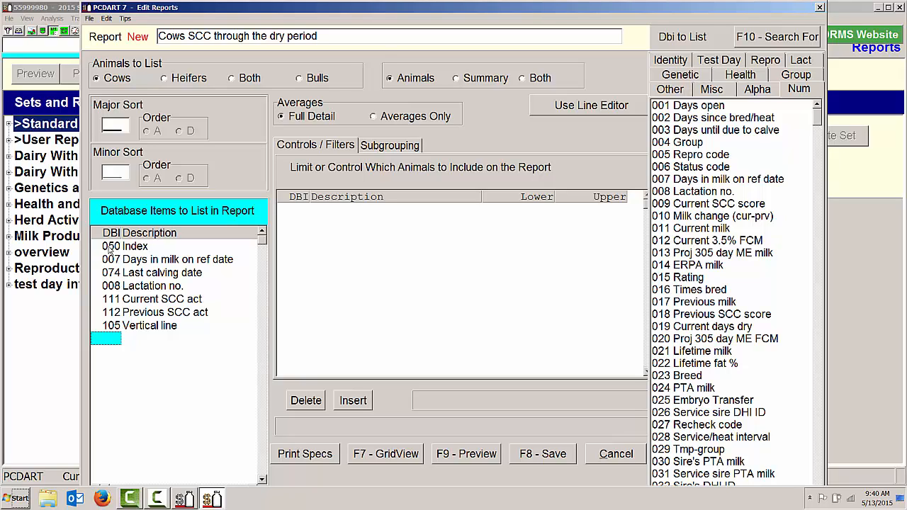
Step: Add 404 TD 01 SCC score, 985 SCC Count SW and 211 Prv Lct last test SCC act, followed by a 105 vertical line
{"action": "type", "text": "404"}
{"action": "key", "text": "Return"}
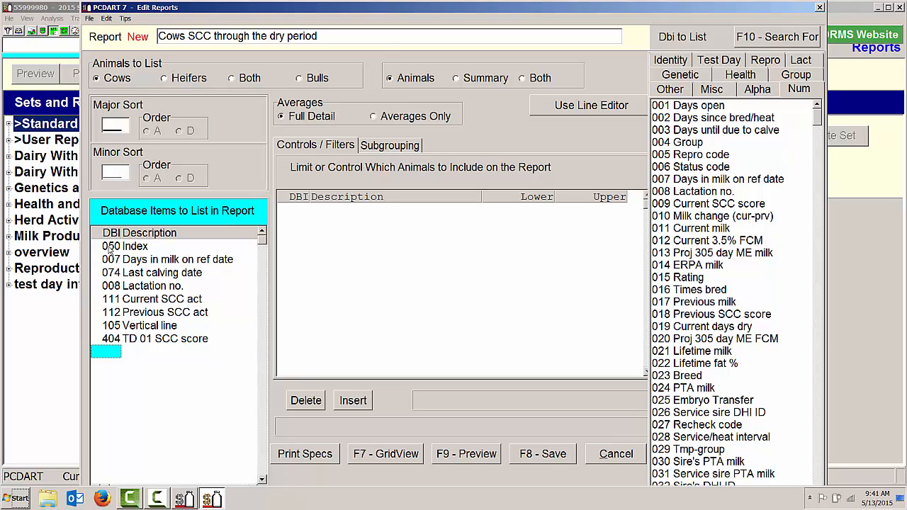
{"action": "type", "text": "985"}
{"action": "key", "text": "Return"}
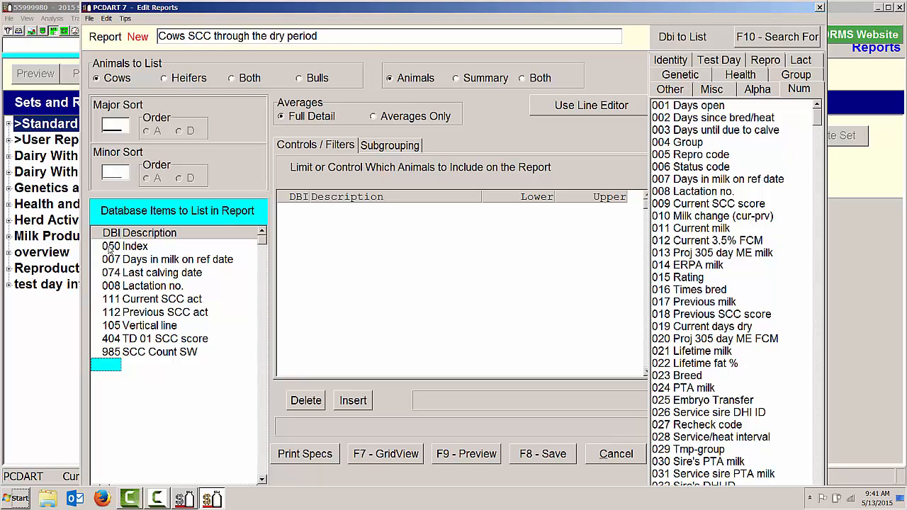
{"action": "type", "text": "211"}
{"action": "key", "text": "Return"}
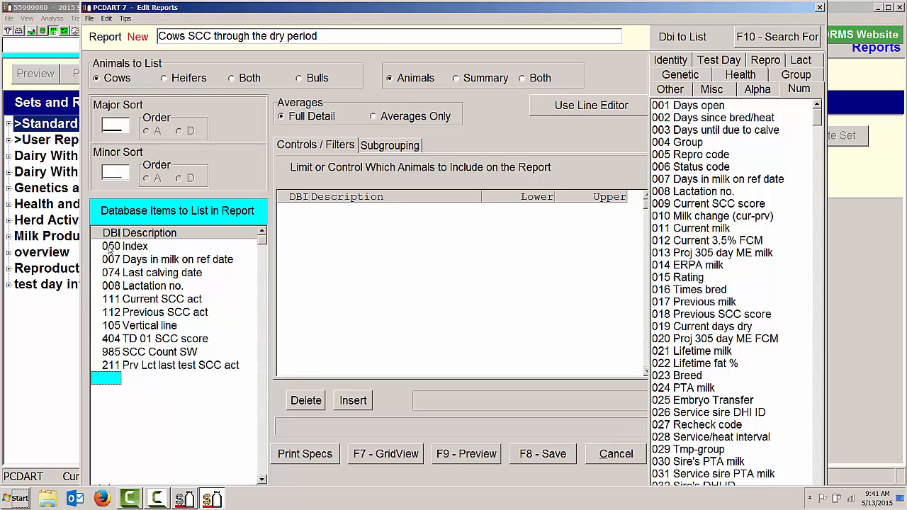
{"action": "type", "text": "105"}
{"action": "key", "text": "Return"}
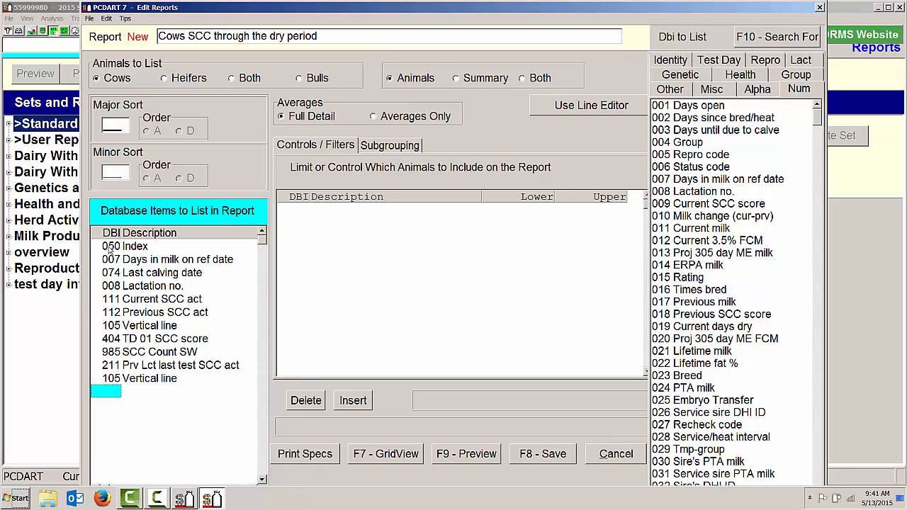
Step: Add 319 Lact Average SCC Actual and 230 Prev lact SCC Average to the listed items, followed by a 105 vertical line
{"action": "type", "text": "319"}
{"action": "key", "text": "Return"}
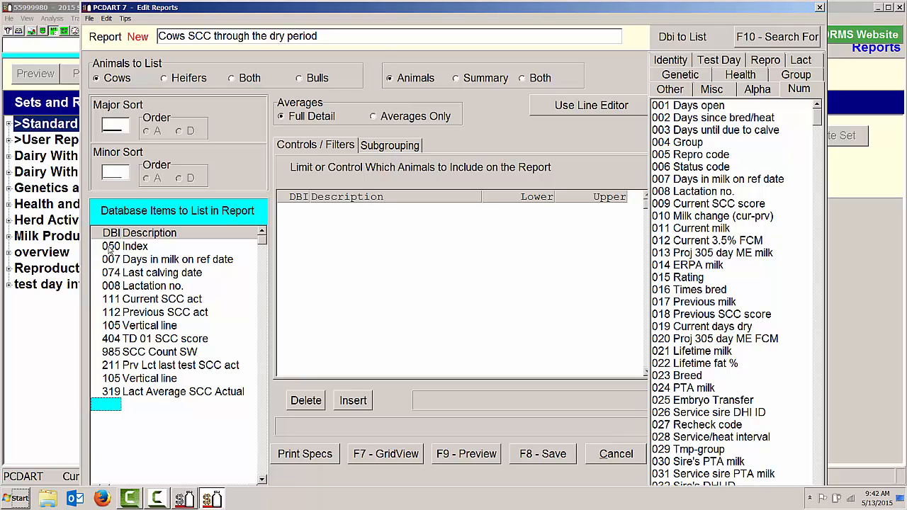
{"action": "type", "text": "230"}
{"action": "key", "text": "Return"}
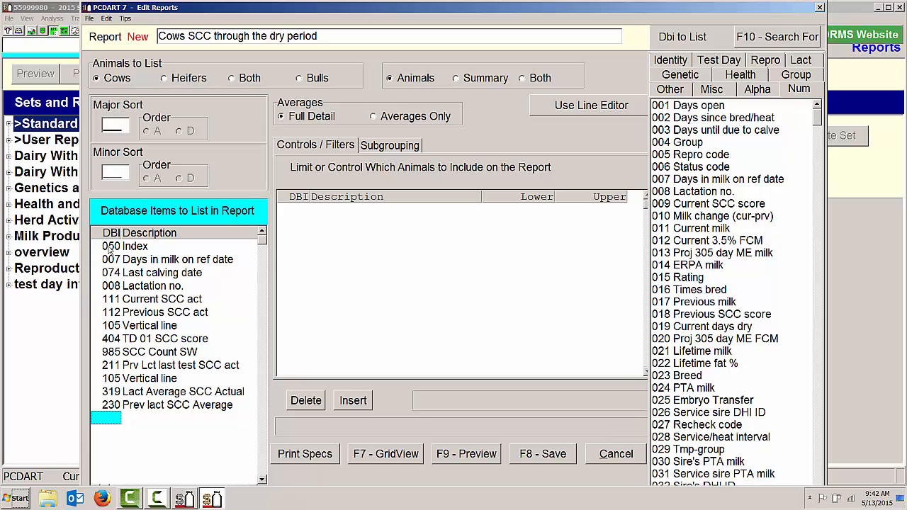
{"action": "type", "text": "105"}
{"action": "key", "text": "Return"}
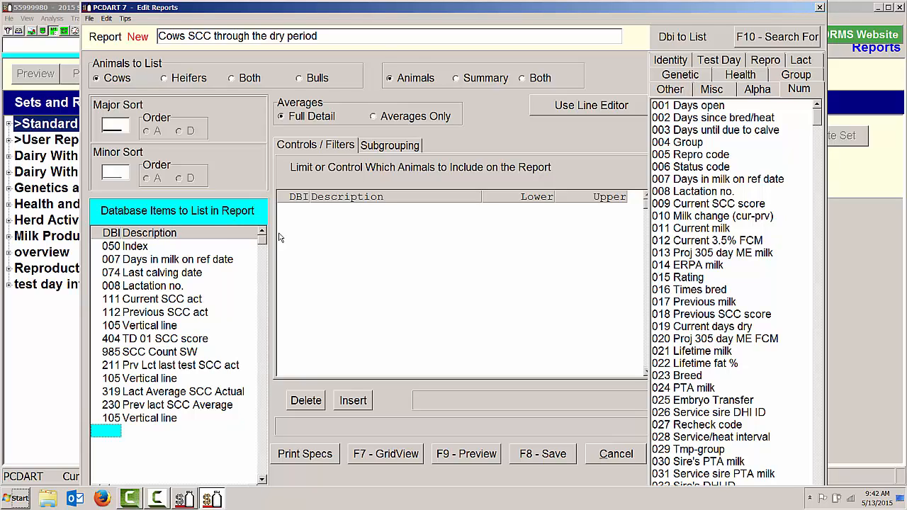
Step: Limit the animals on the report with a control on 008 Lactation no. from 2 to 9
{"action": "left_click", "coordinate": [303, 212]}
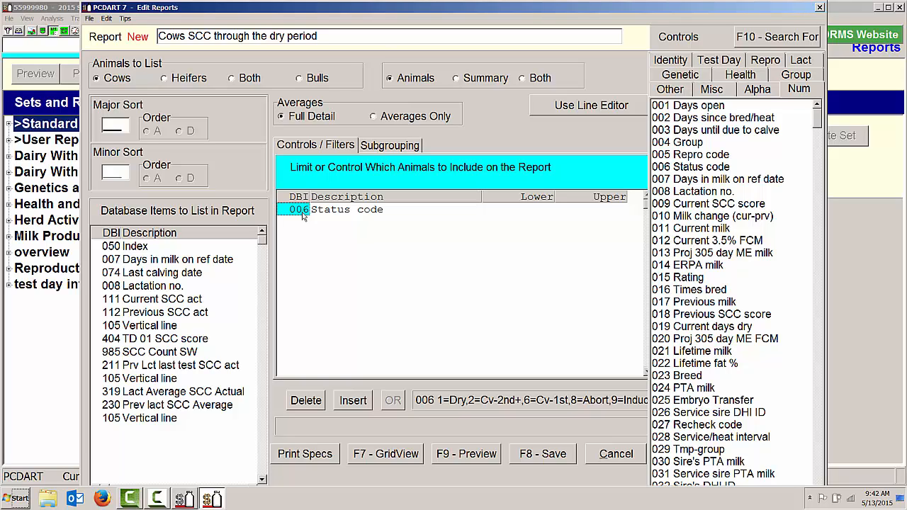
{"action": "type", "text": "008"}
{"action": "key", "text": "Return"}
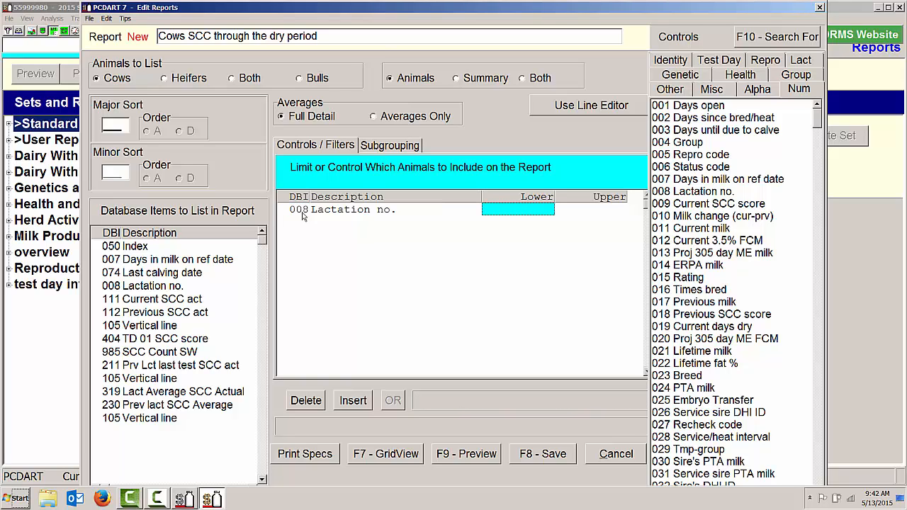
{"action": "type", "text": "2"}
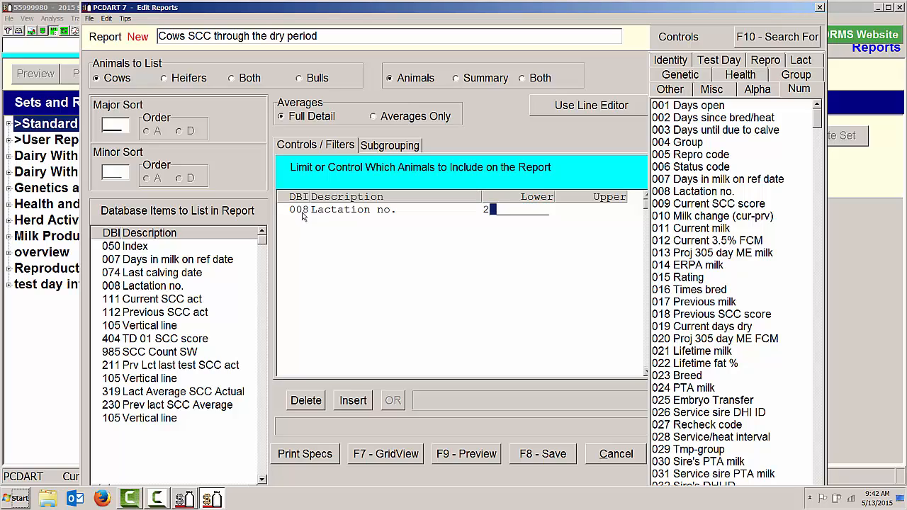
{"action": "key", "text": "Return"}
{"action": "type", "text": "9"}
{"action": "key", "text": "Return"}
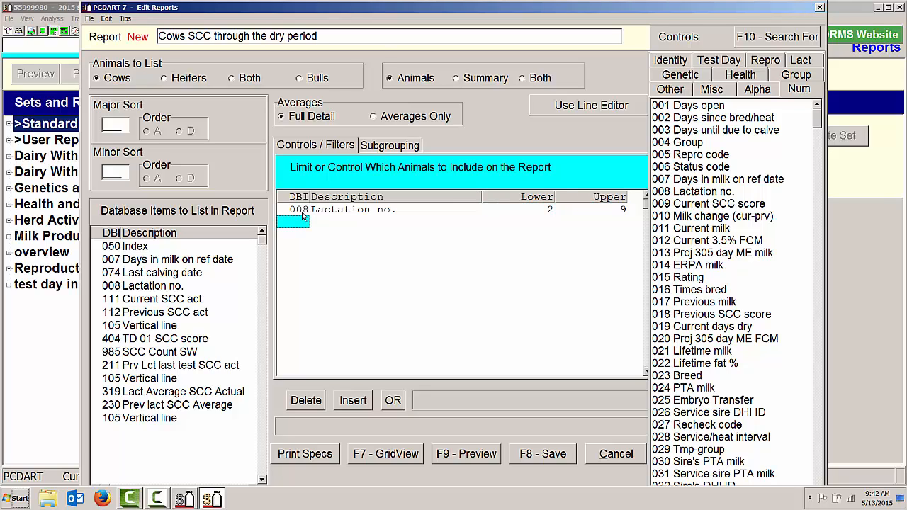
{"action": "left_click", "coordinate": [296, 211]}
Step: Make 007 Days in milk on ref date the report's major subgroup item
{"action": "left_click", "coordinate": [408, 146]}
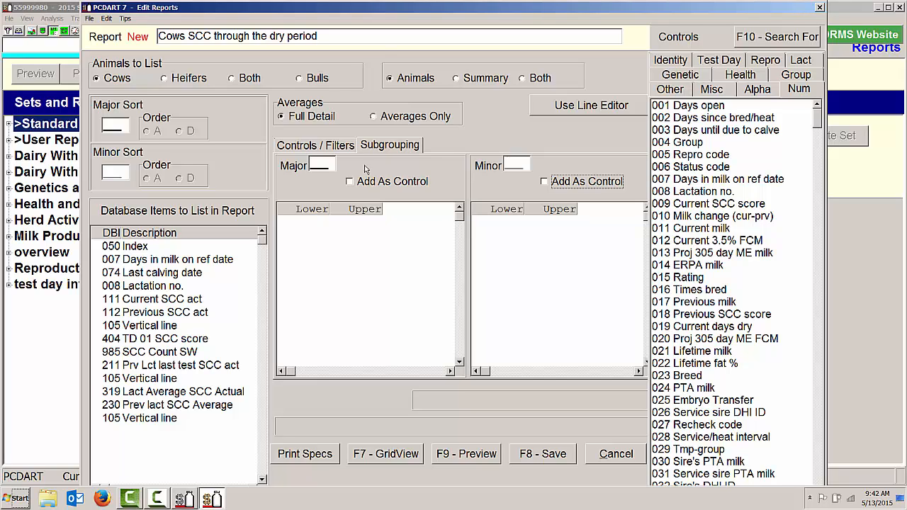
{"action": "left_click", "coordinate": [322, 164]}
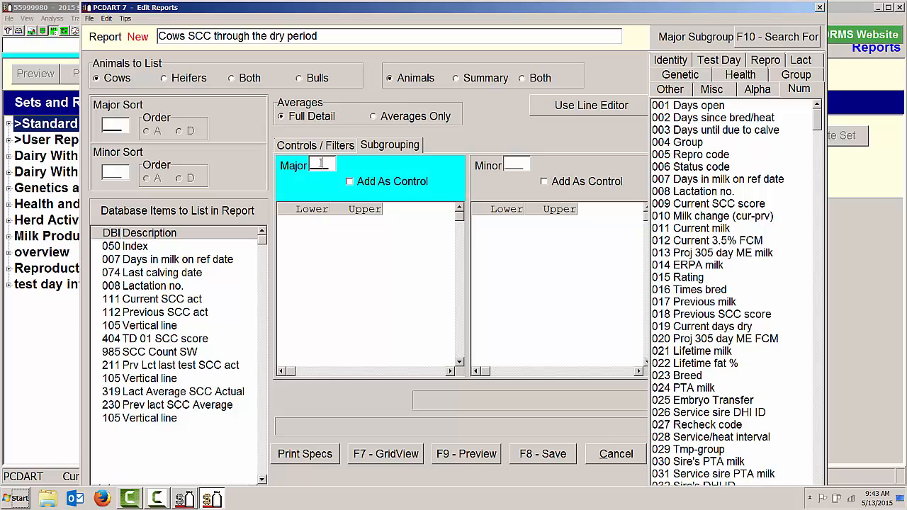
{"action": "type", "text": "007"}
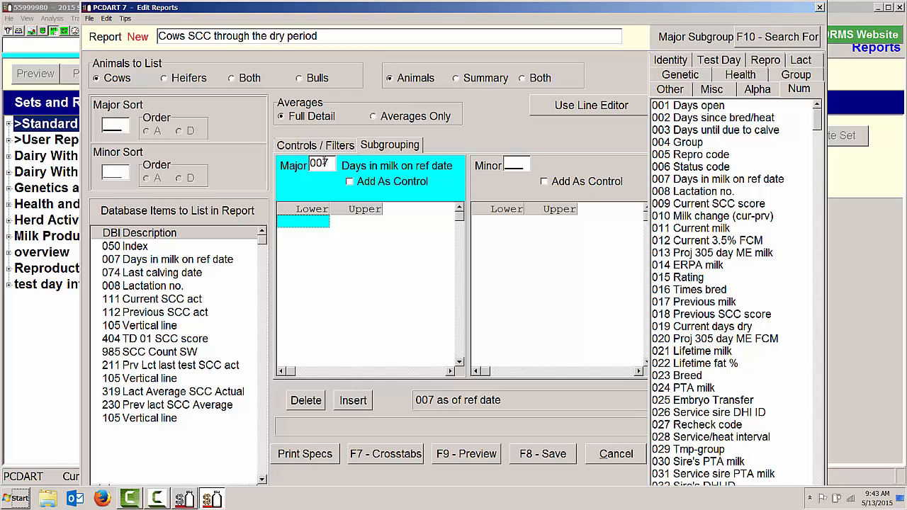
Step: Define the major subgroup ranges 1-30, 31-60, 61-90, 91-120, 121-150, 151-170, 171-210, 211-240, 241-270, 271-310 and 311-999
{"action": "type", "text": "1"}
{"action": "key", "text": "Tab"}
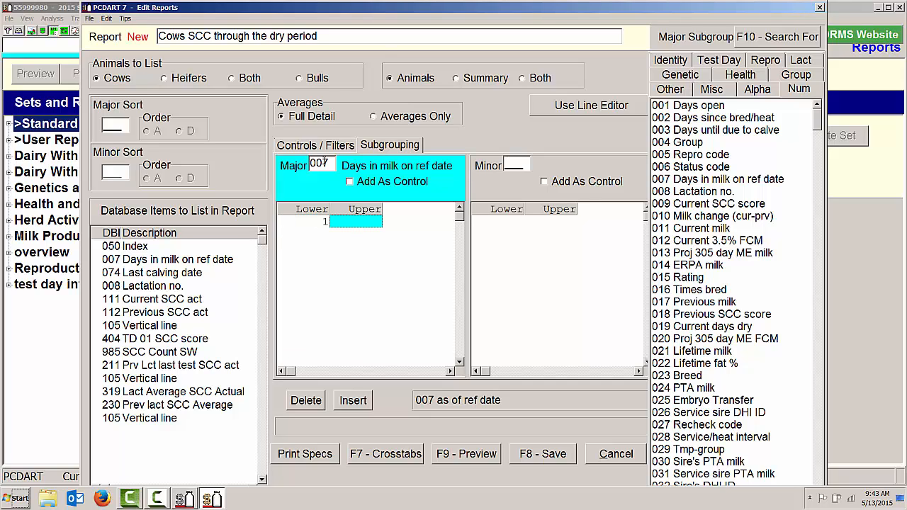
{"action": "type", "text": "30"}
{"action": "key", "text": "Tab"}
{"action": "type", "text": "31"}
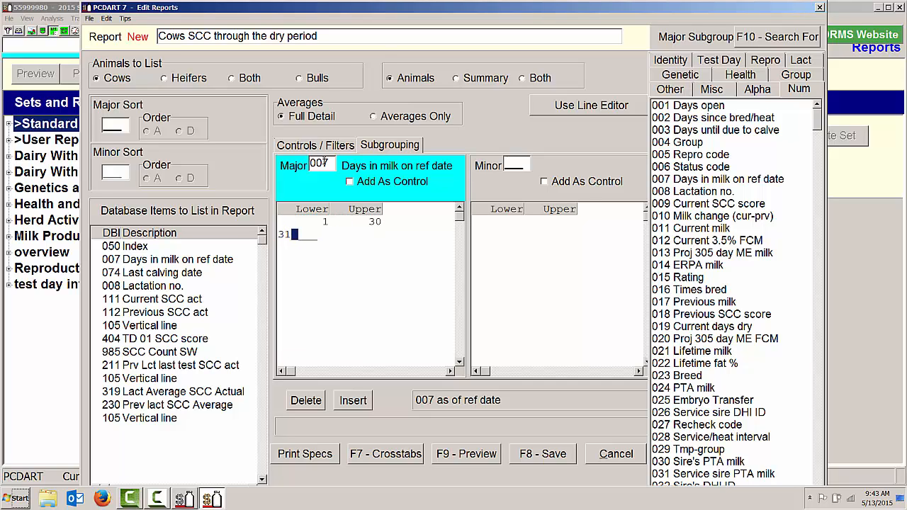
{"action": "key", "text": "Tab"}
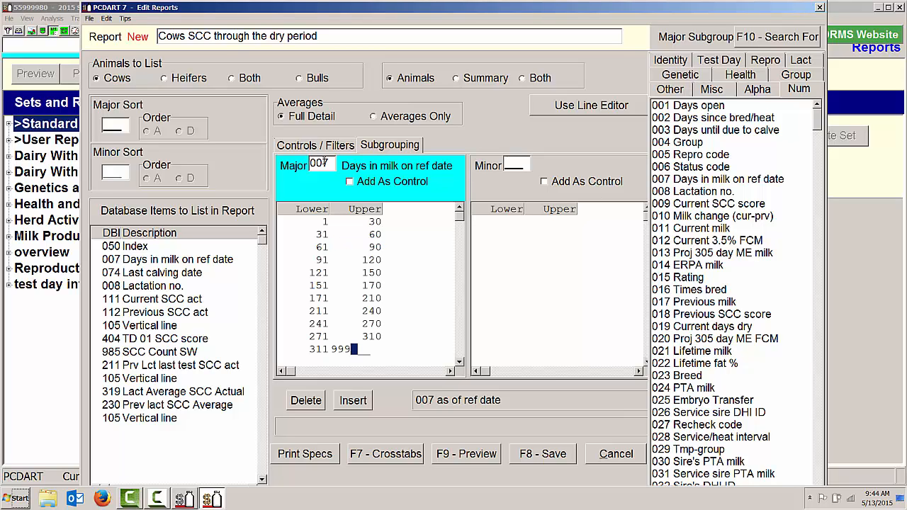
{"action": "key", "text": "Tab"}
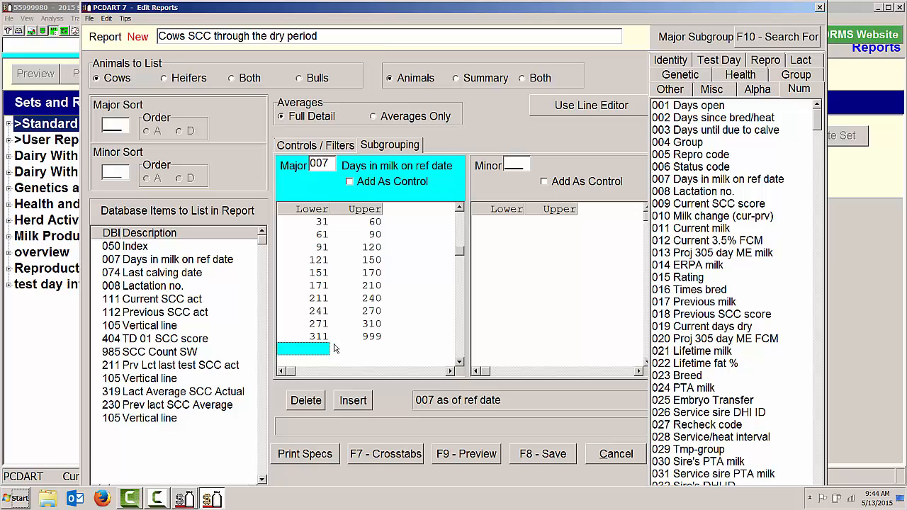
Step: Preview the report and review the SCC columns and group averages by days in milk on its first page, and close the preview
{"action": "left_click", "coordinate": [468, 454]}
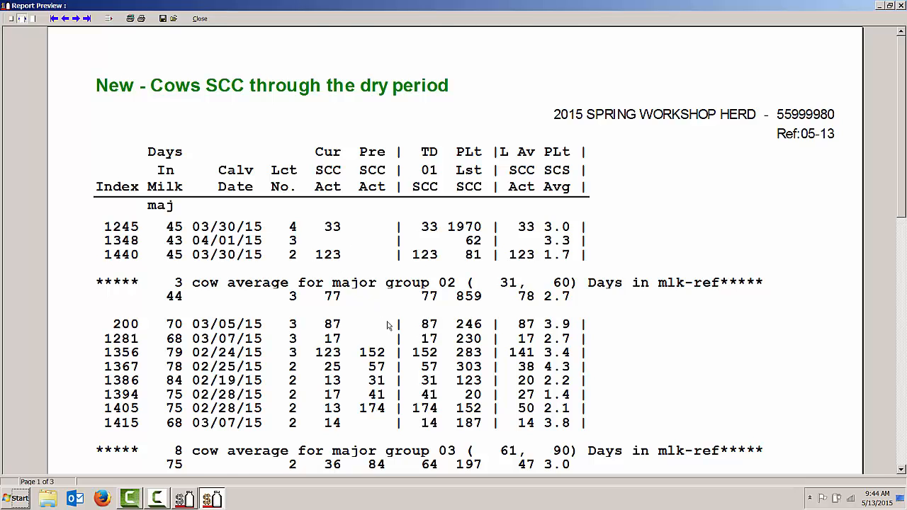
{"action": "scroll", "coordinate": [388, 325], "scroll_direction": "down", "scroll_amount": 1}
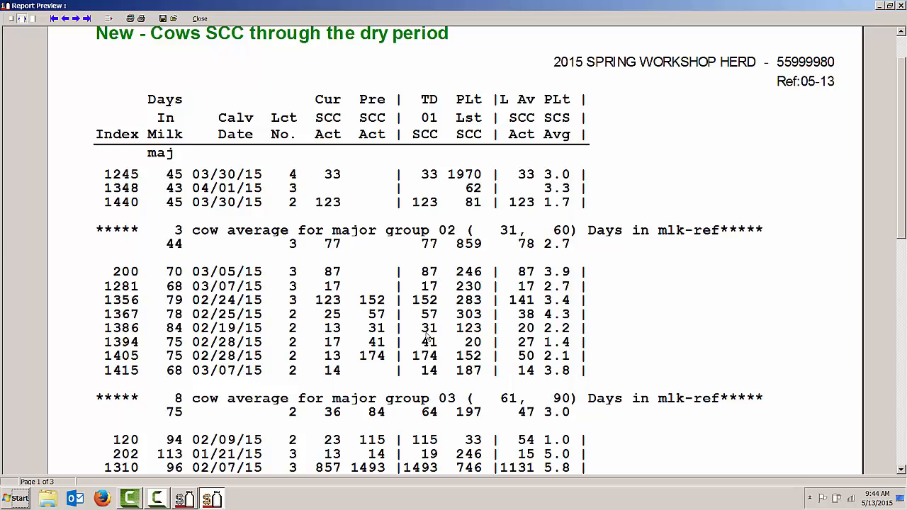
{"action": "scroll", "coordinate": [429, 266], "scroll_direction": "down", "scroll_amount": 2}
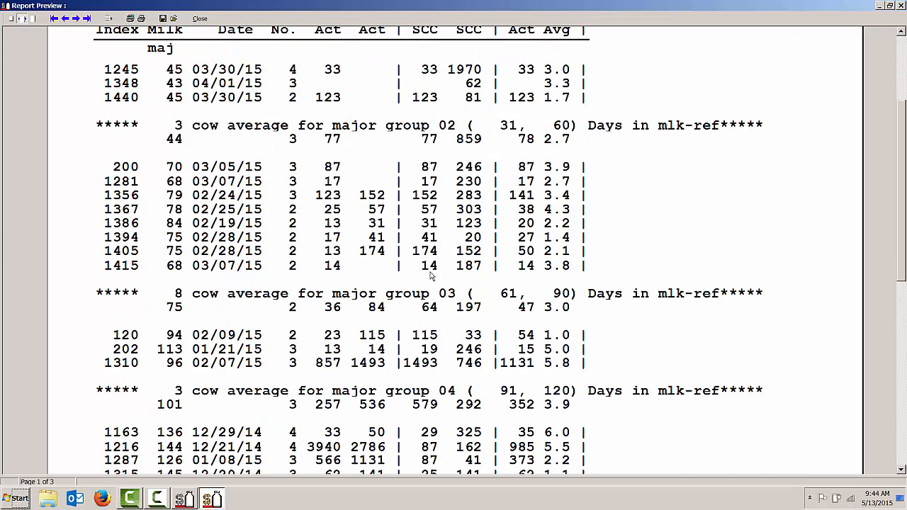
{"action": "scroll", "coordinate": [430, 275], "scroll_direction": "down", "scroll_amount": 1}
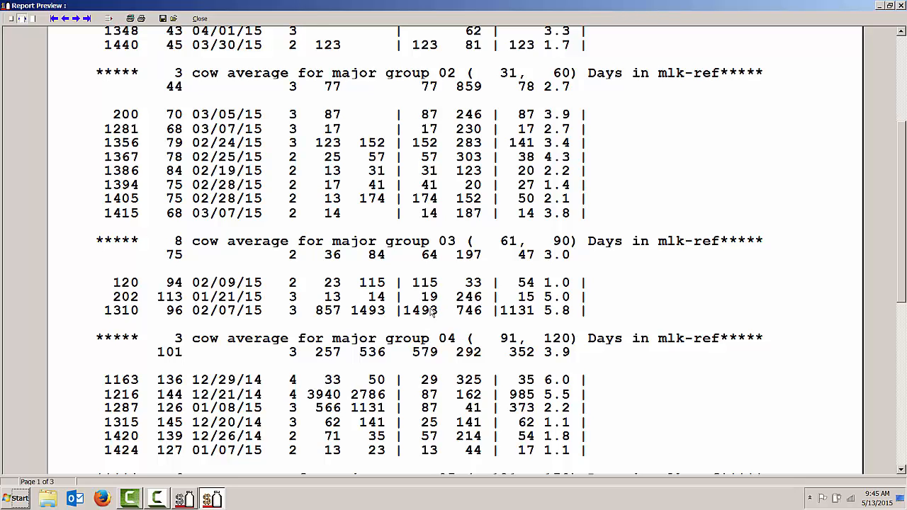
{"action": "scroll", "coordinate": [425, 319], "scroll_direction": "down", "scroll_amount": 7}
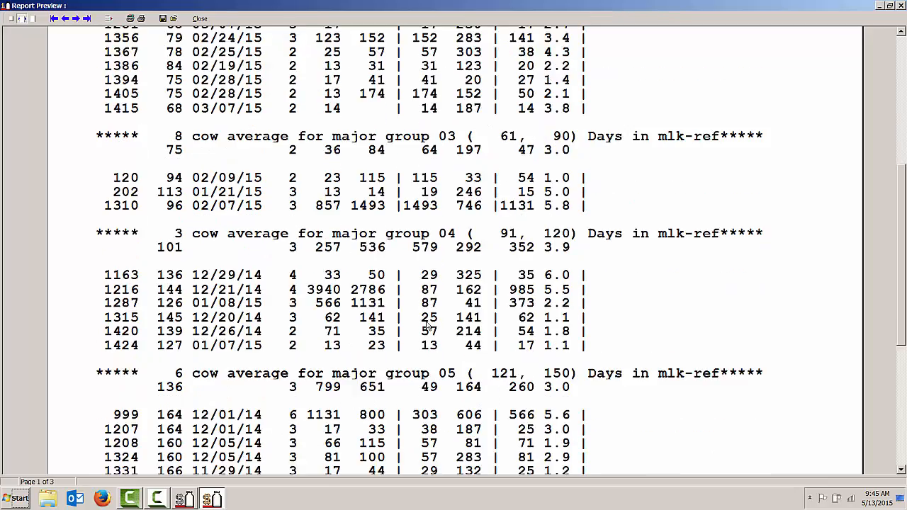
{"action": "scroll", "coordinate": [425, 328], "scroll_direction": "down", "scroll_amount": 2}
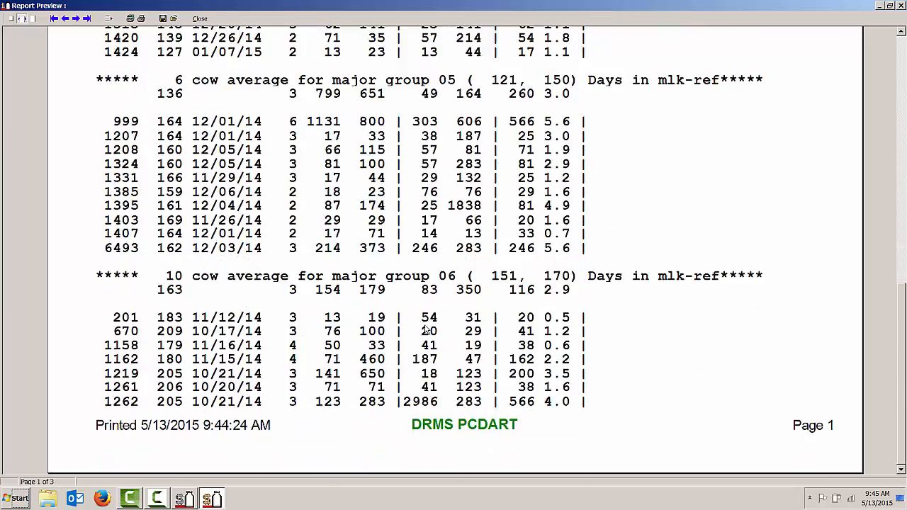
{"action": "scroll", "coordinate": [425, 326], "scroll_direction": "up", "scroll_amount": 12}
{"action": "scroll", "coordinate": [424, 326], "scroll_direction": "up", "scroll_amount": 3}
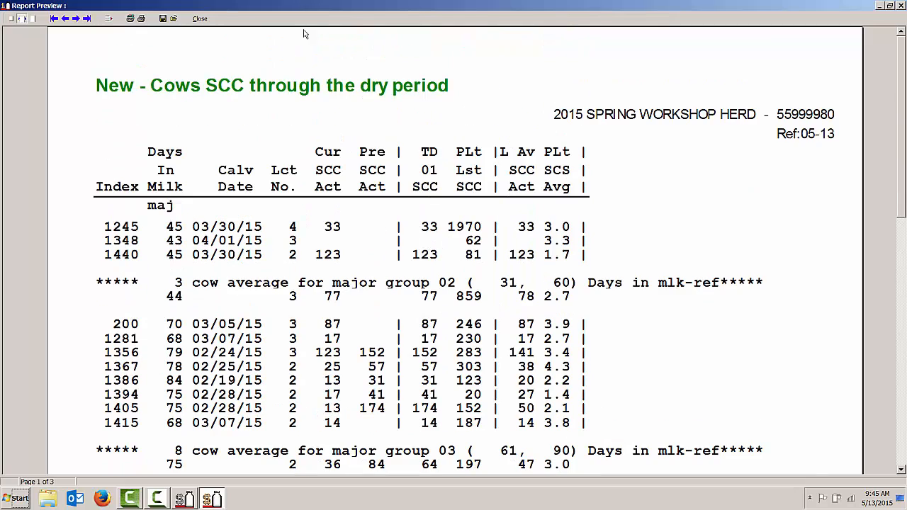
{"action": "left_click", "coordinate": [201, 20]}
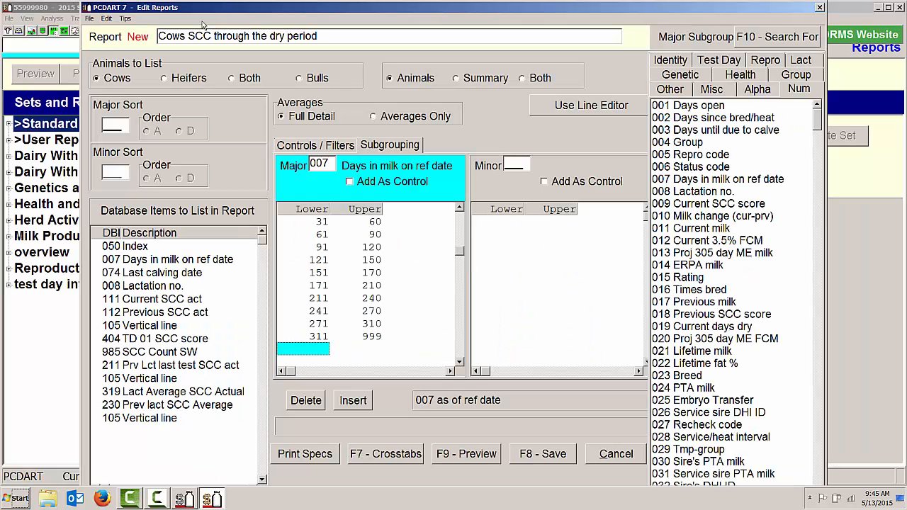
Step: Save the new report under number 59
{"action": "left_click", "coordinate": [537, 459]}
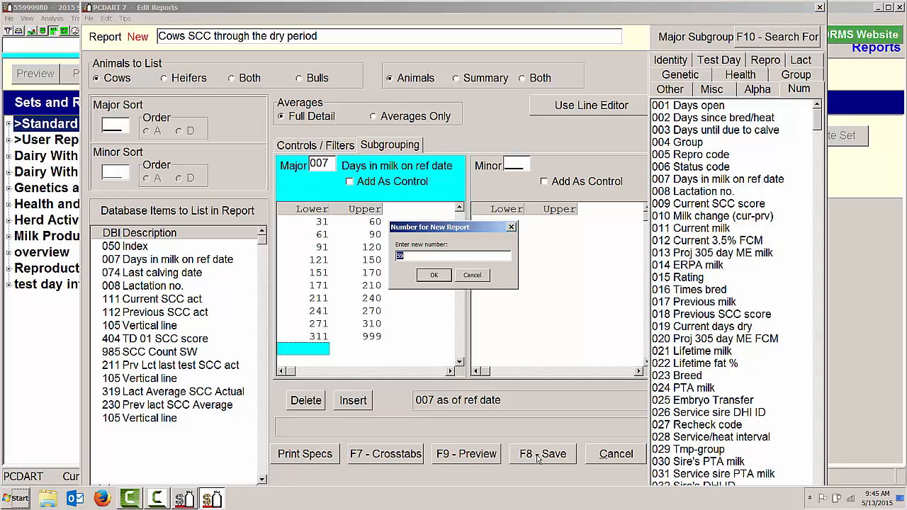
{"action": "left_click", "coordinate": [434, 275]}
{"action": "left_click", "coordinate": [490, 284]}
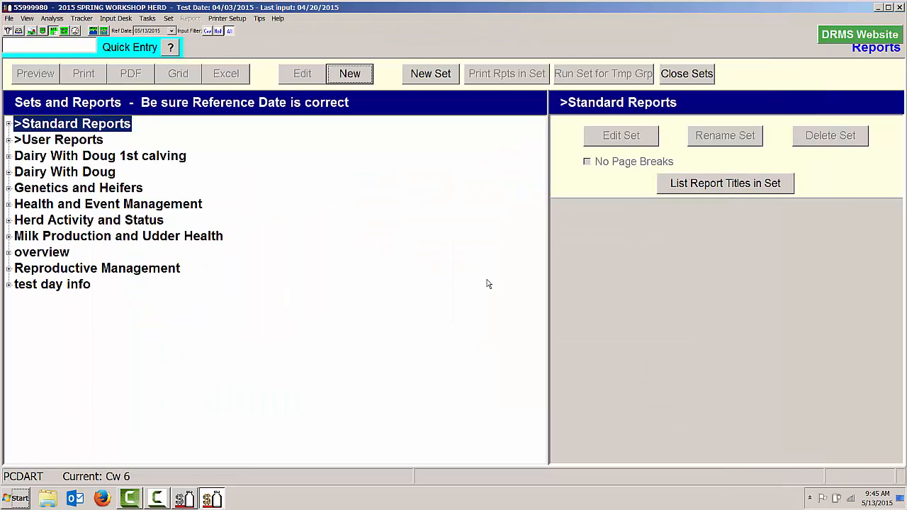